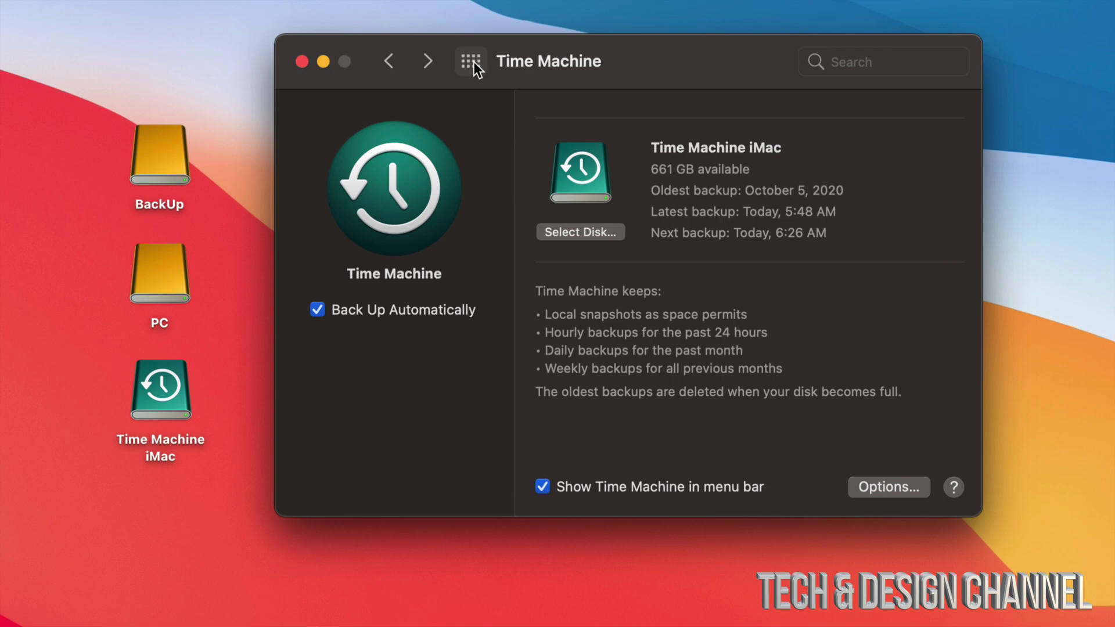
Return to the overview of all system preferences, open the Time Machine preferences and reposition their window beside the desktop drives
{"action": "left_click", "coordinate": [473, 61]}
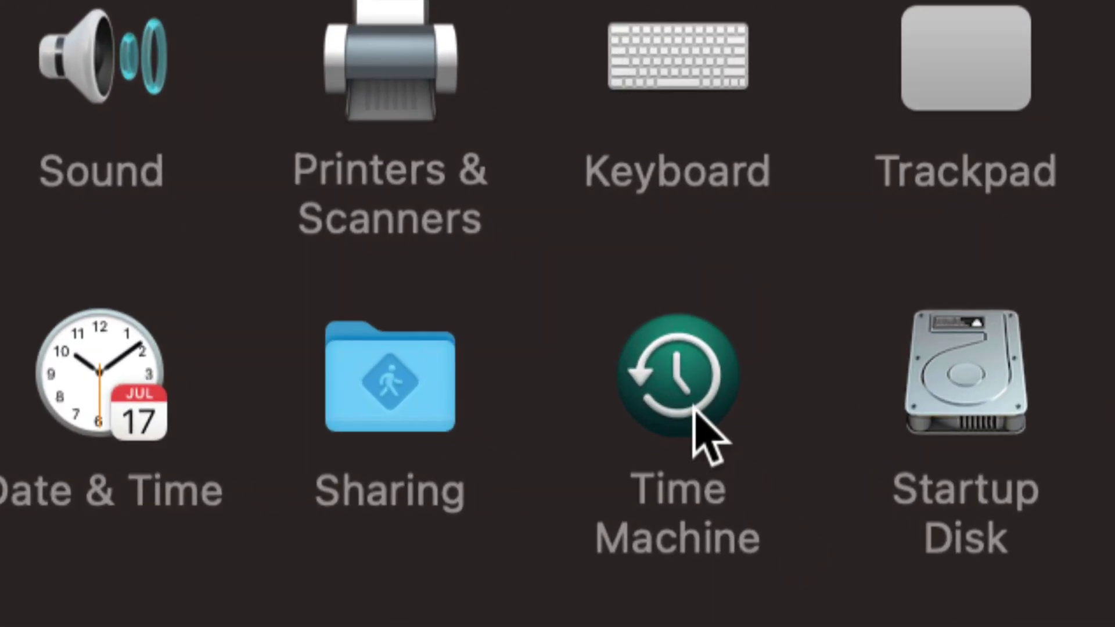
{"action": "left_click", "coordinate": [694, 410]}
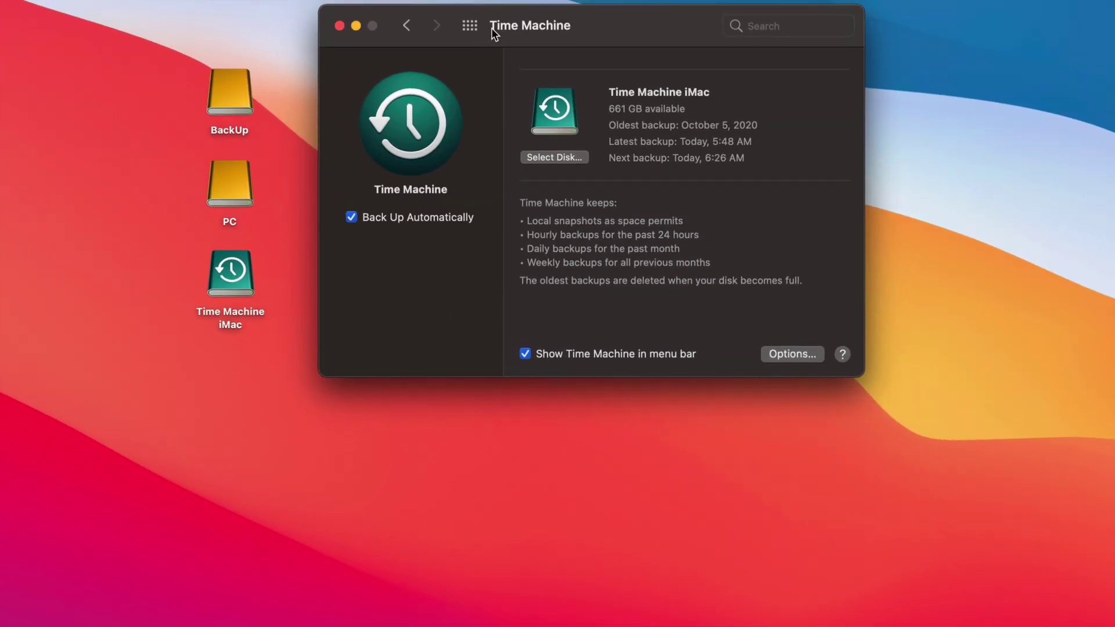
{"action": "left_click_drag", "start_coordinate": [491, 28], "coordinate": [491, 64]}
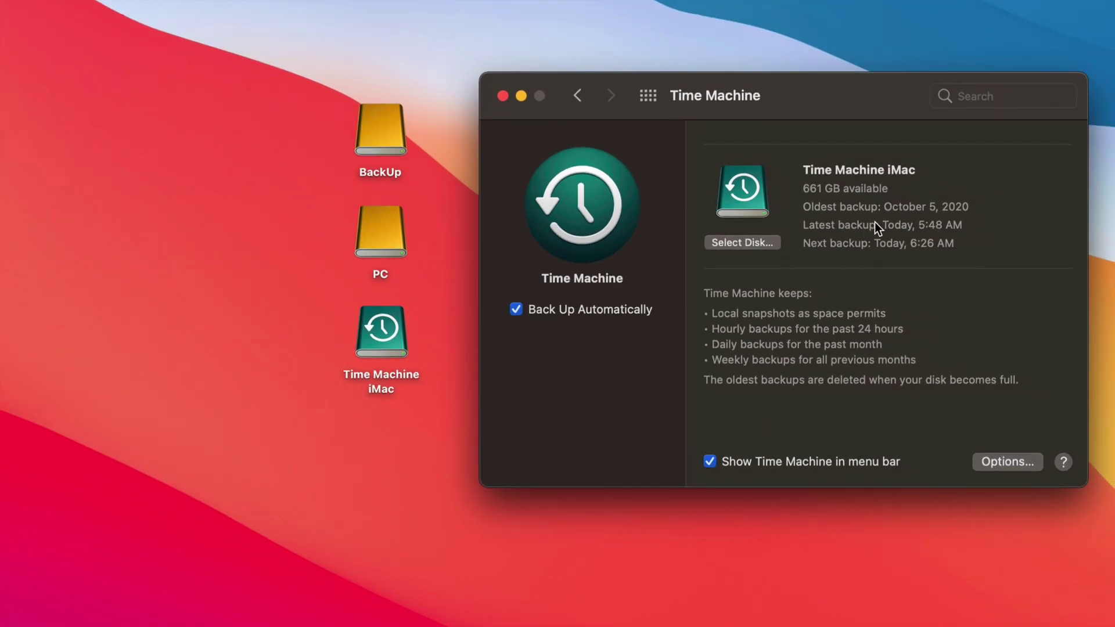
{"action": "left_click_drag", "start_coordinate": [858, 104], "coordinate": [847, 103]}
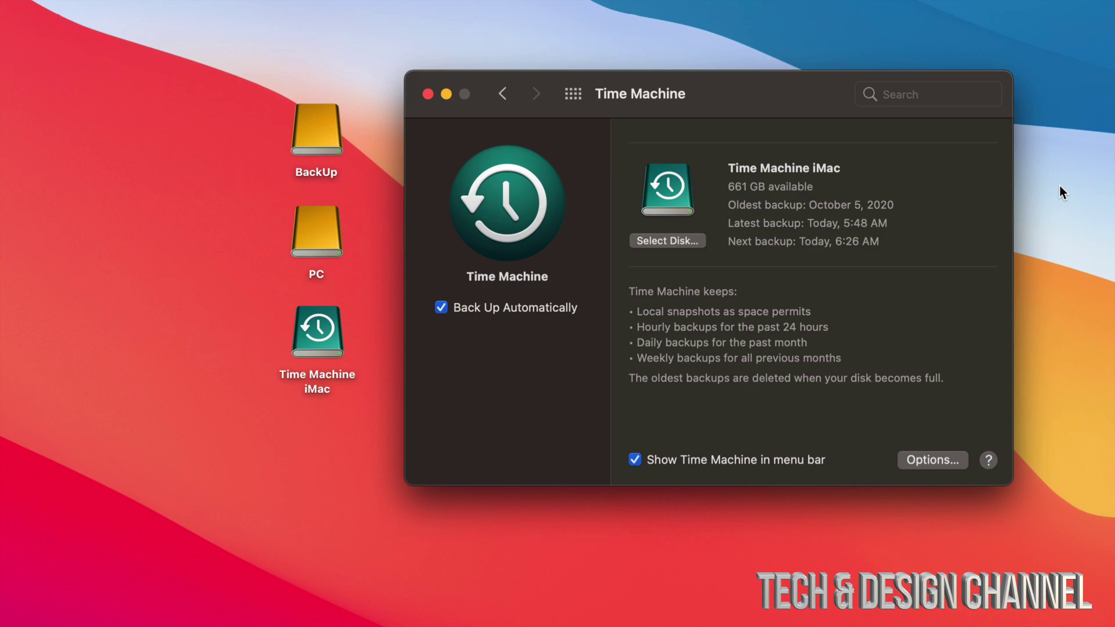
{"action": "left_click_drag", "start_coordinate": [691, 111], "coordinate": [821, 103]}
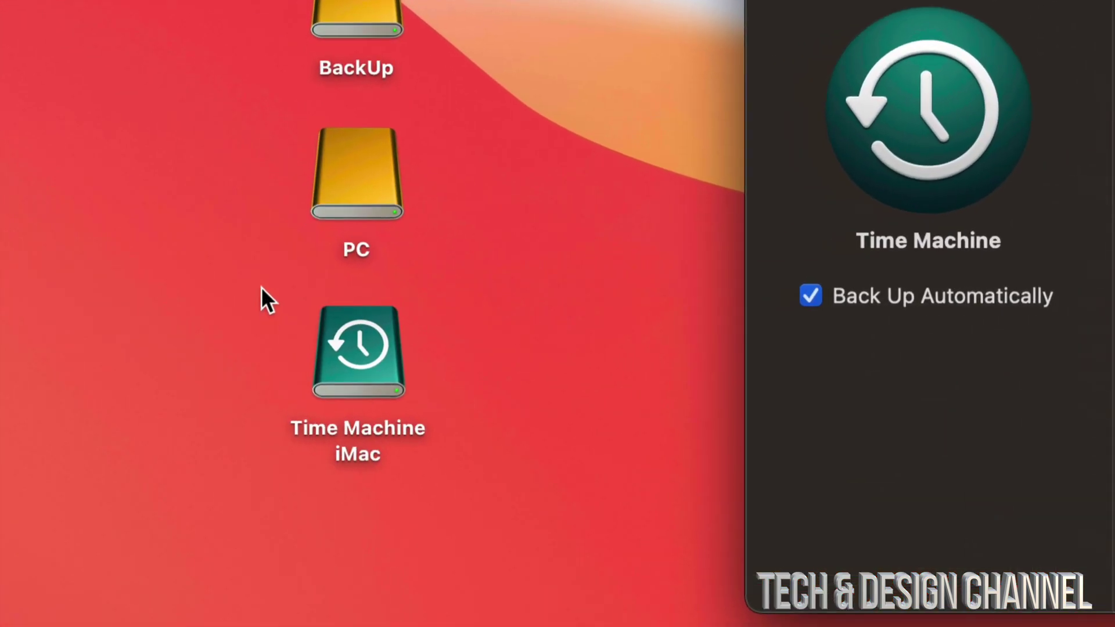
Set the Time Machine iMac drive apart on the desktop, and review the items excluded from backups, selecting the BackUp drive
{"action": "left_click_drag", "start_coordinate": [353, 413], "coordinate": [583, 201]}
{"action": "left_click", "coordinate": [674, 229]}
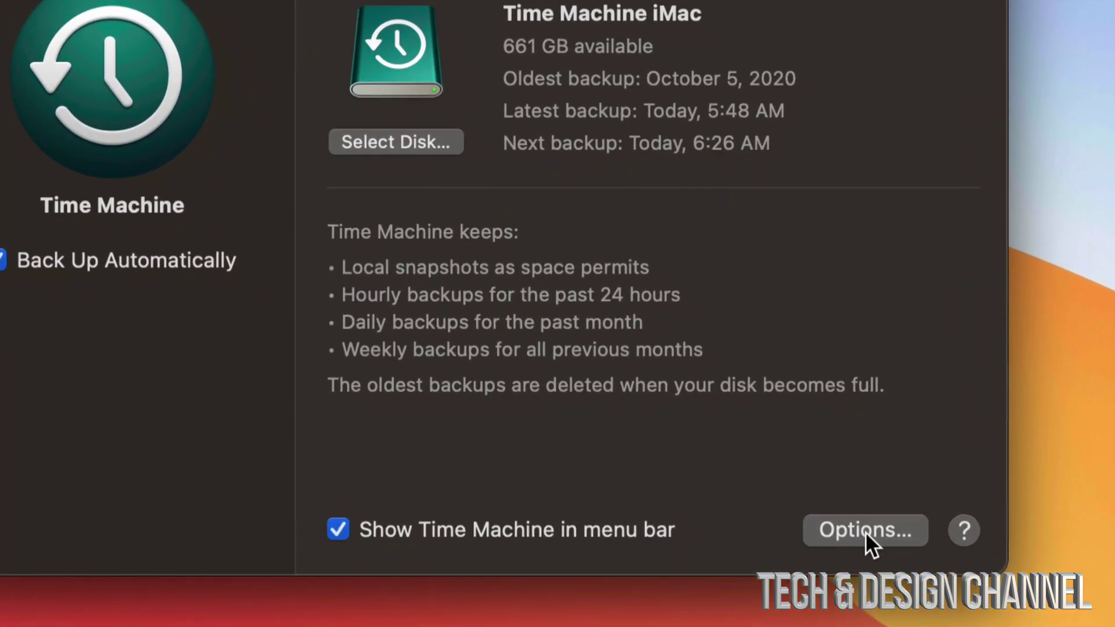
{"action": "left_click", "coordinate": [840, 530]}
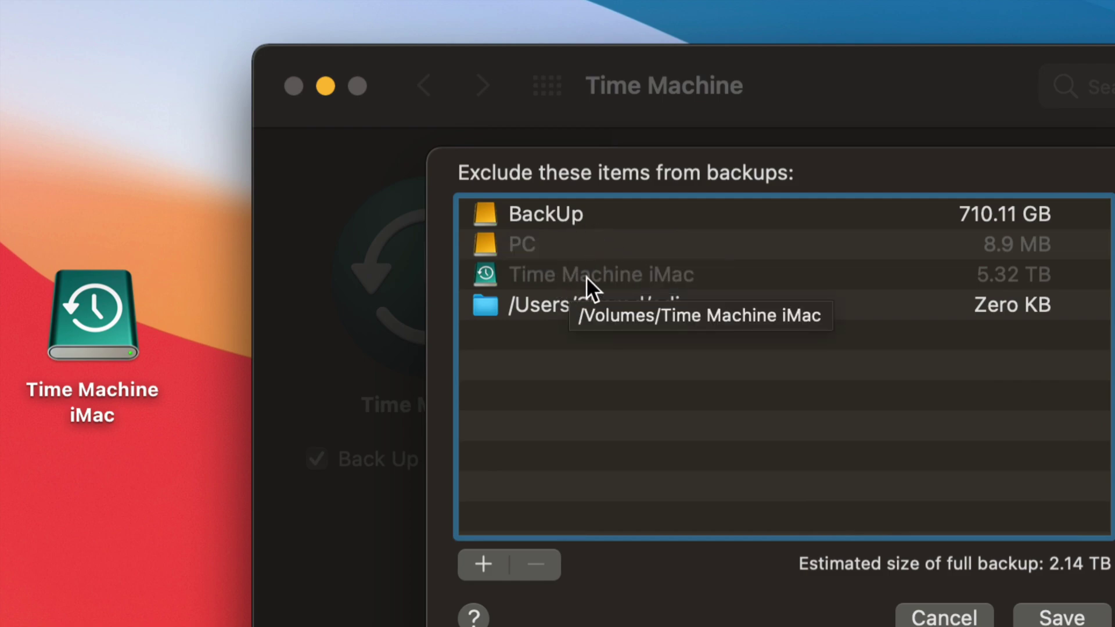
{"action": "left_click", "coordinate": [534, 213]}
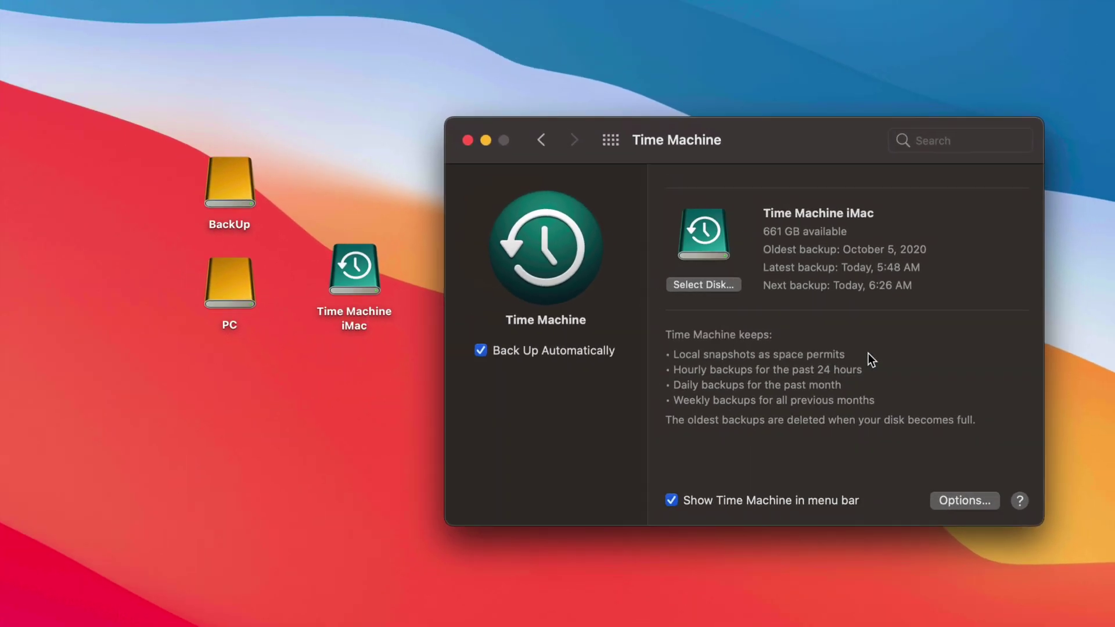
Line up the Time Machine iMac drive below PC on the desktop, and close the Time Machine preferences
{"action": "left_click_drag", "start_coordinate": [383, 270], "coordinate": [232, 374]}
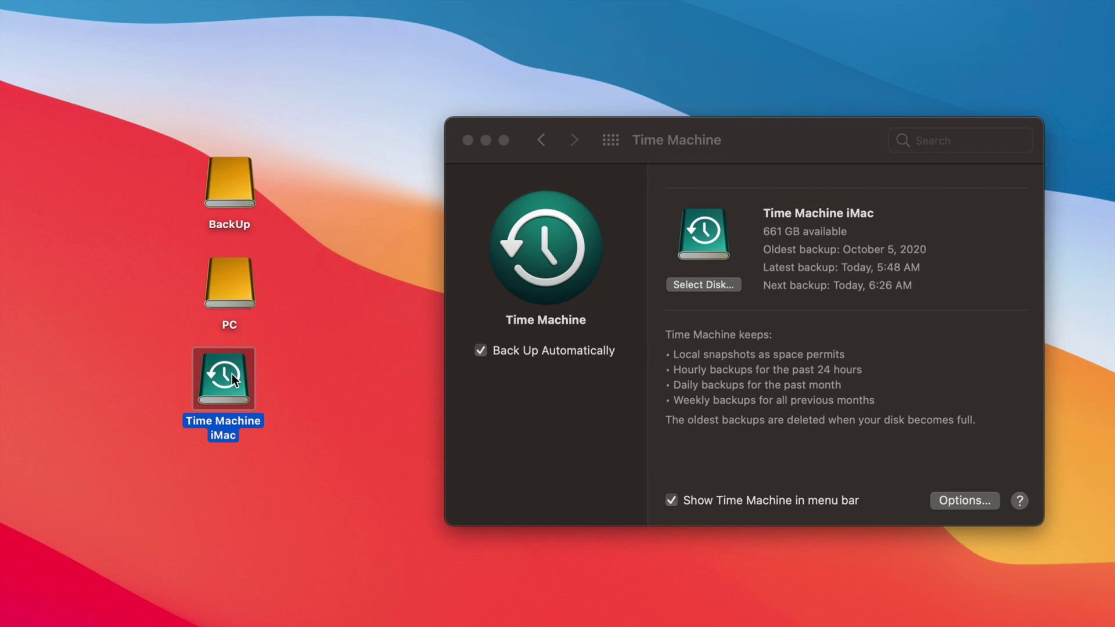
{"action": "left_click", "coordinate": [764, 147]}
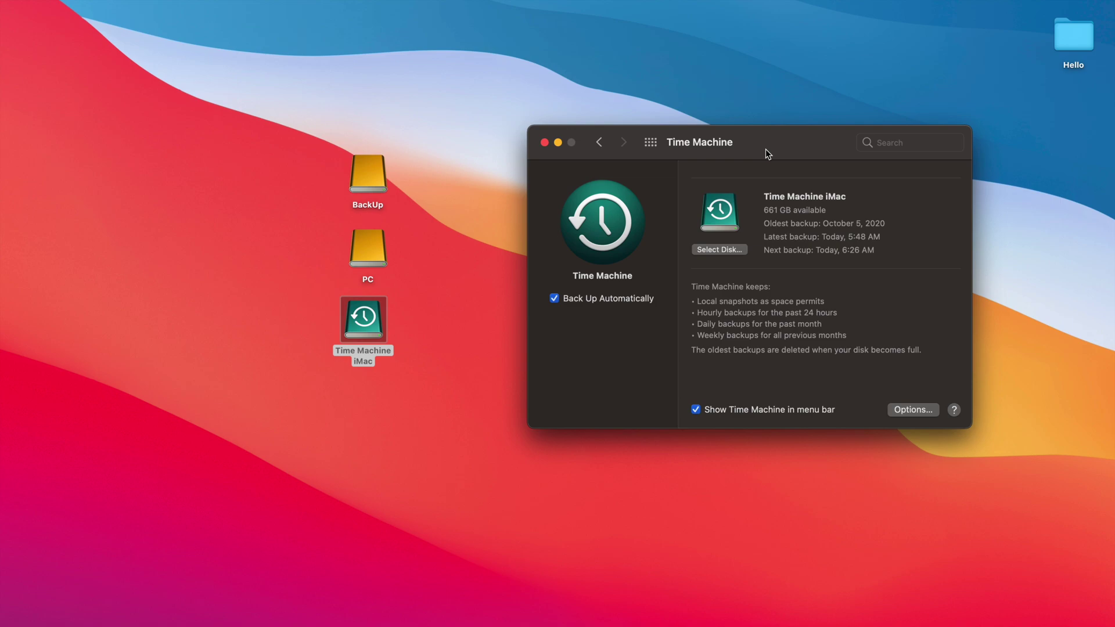
{"action": "key", "text": "super+f"}
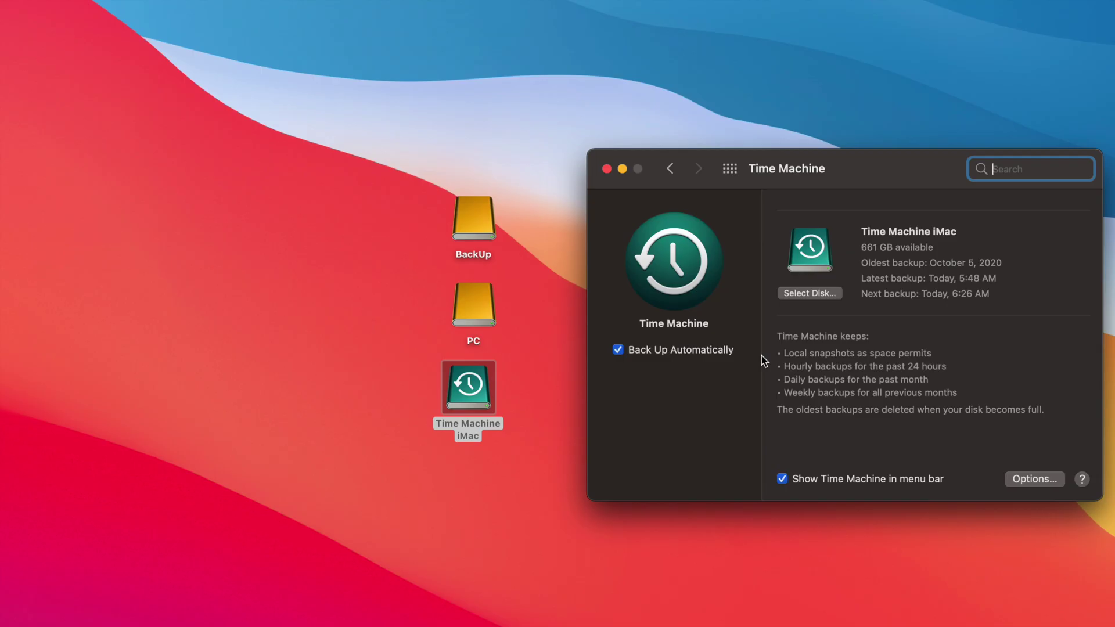
{"action": "left_click", "coordinate": [606, 169]}
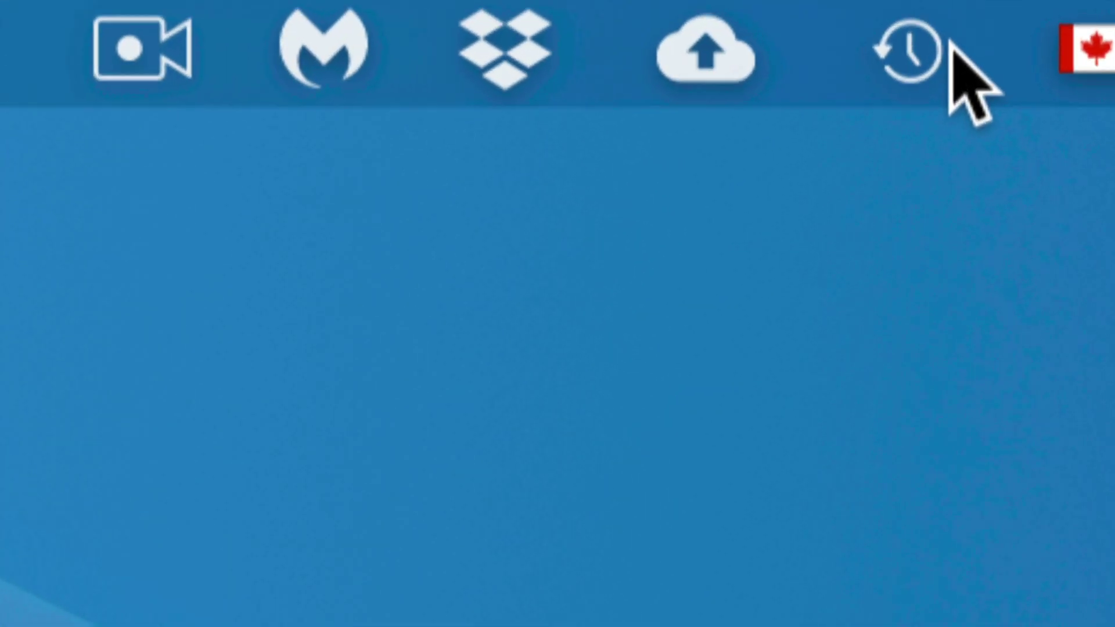
Enter Time Machine and restore the video sd u 1.MP4 to the Desktop from the Saturday, November 14, 2020 backup
{"action": "left_click", "coordinate": [921, 56]}
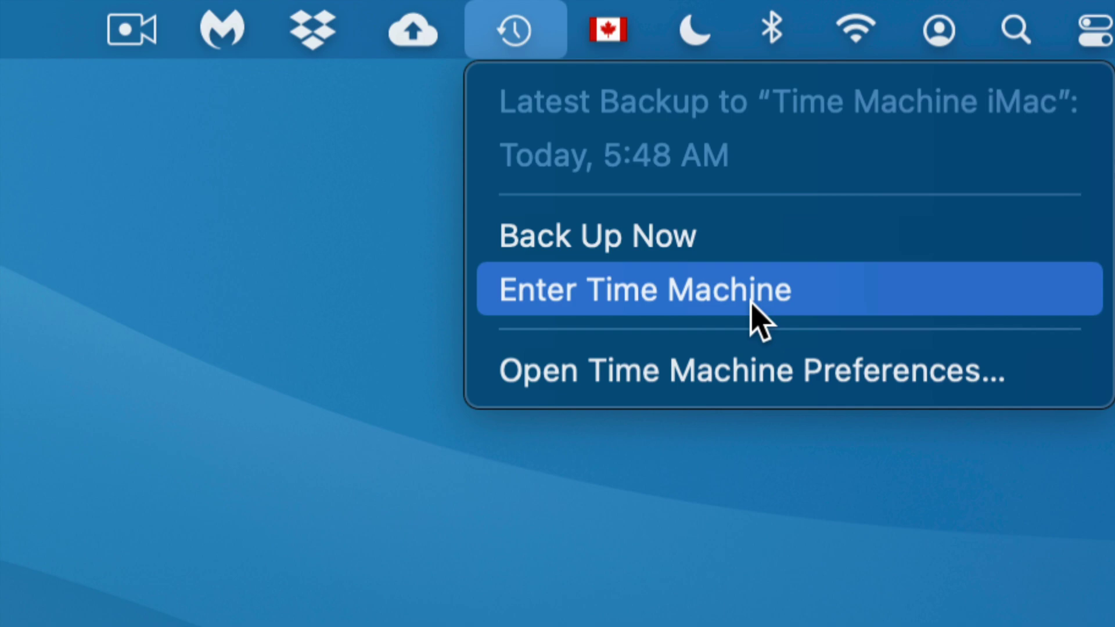
{"action": "left_click", "coordinate": [661, 293]}
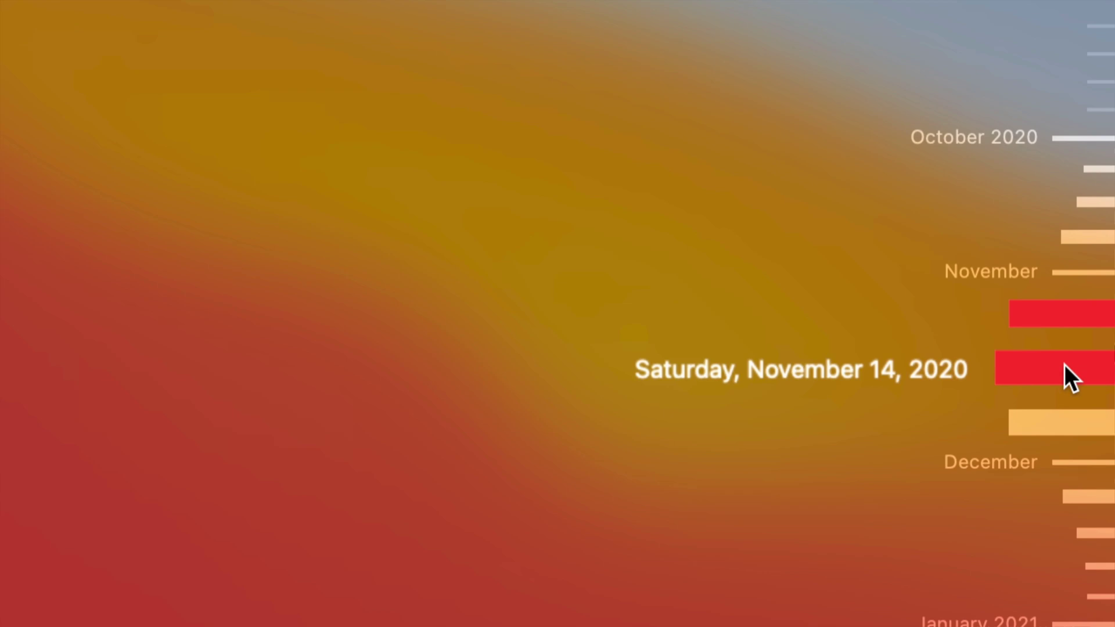
{"action": "left_click", "coordinate": [1064, 365]}
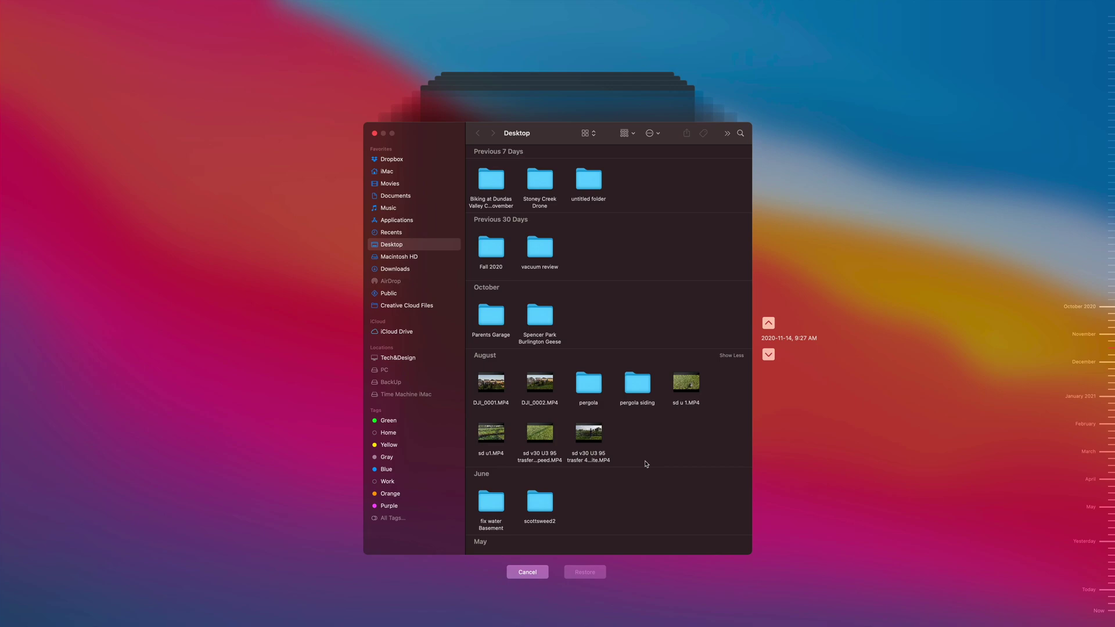
{"action": "left_click", "coordinate": [697, 388]}
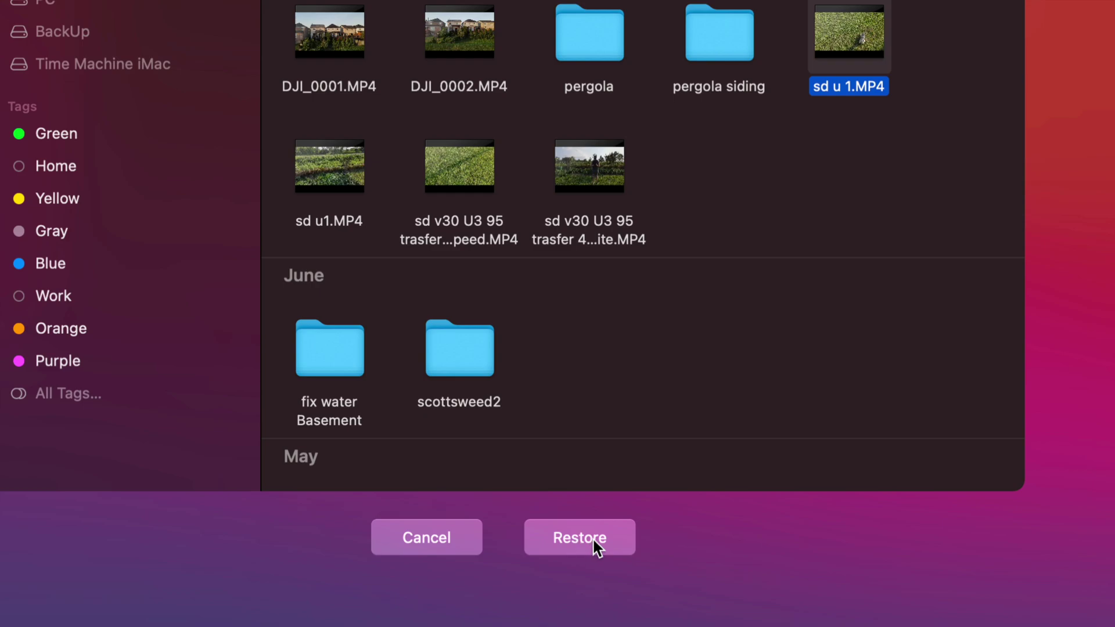
{"action": "left_click", "coordinate": [592, 538]}
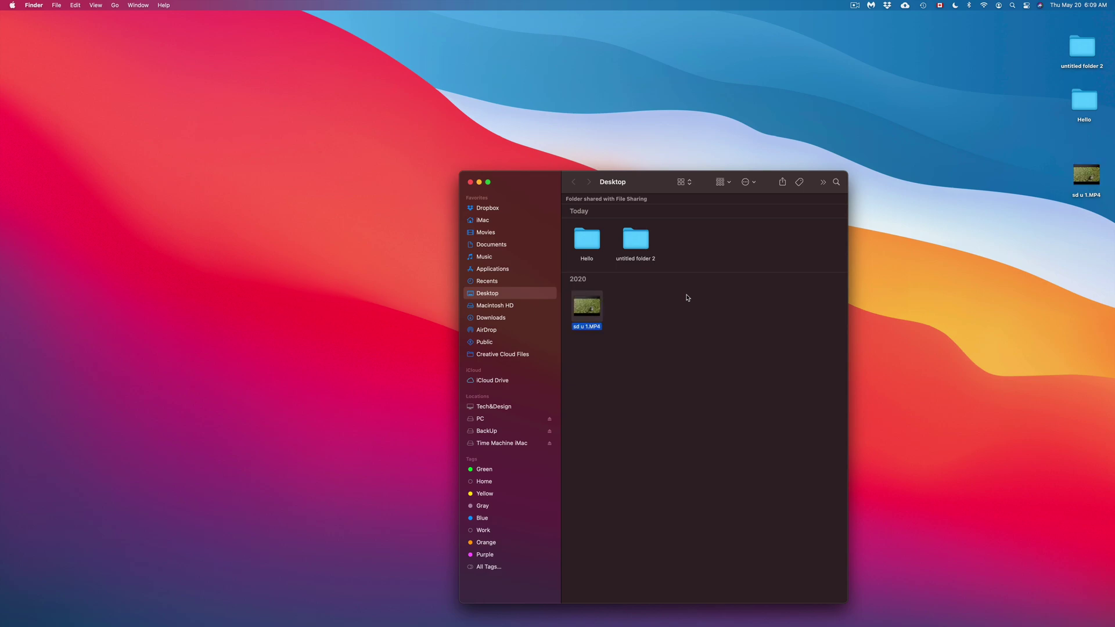
Move the restored sd u 1.MP4 on the desktop away from the folders, and select its entry in the Finder window
{"action": "left_click_drag", "start_coordinate": [1084, 173], "coordinate": [976, 232]}
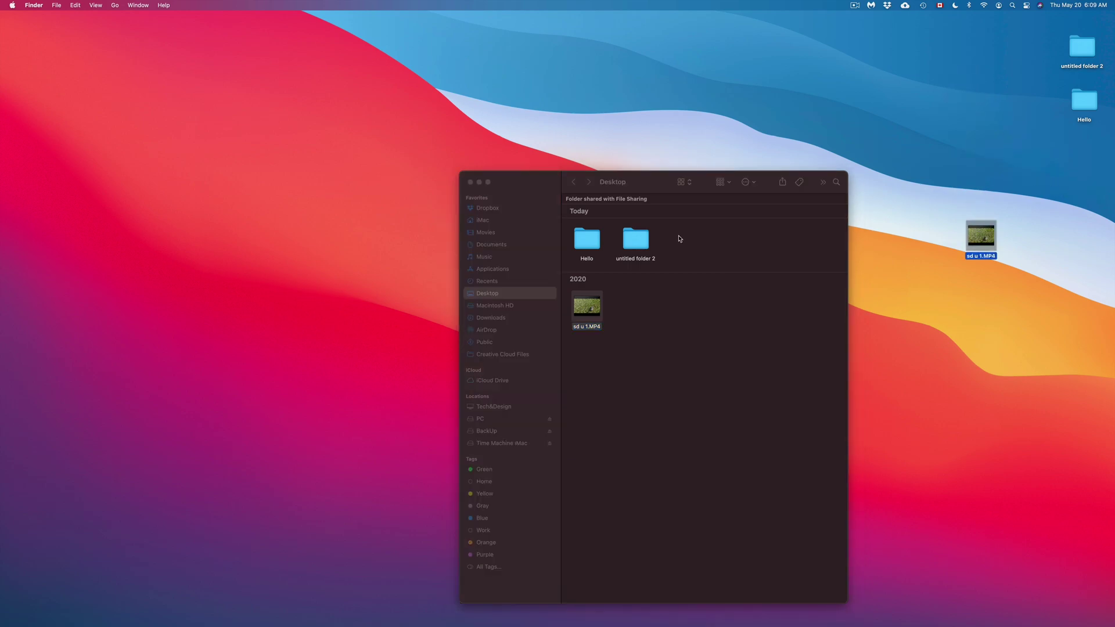
{"action": "left_click", "coordinate": [547, 185]}
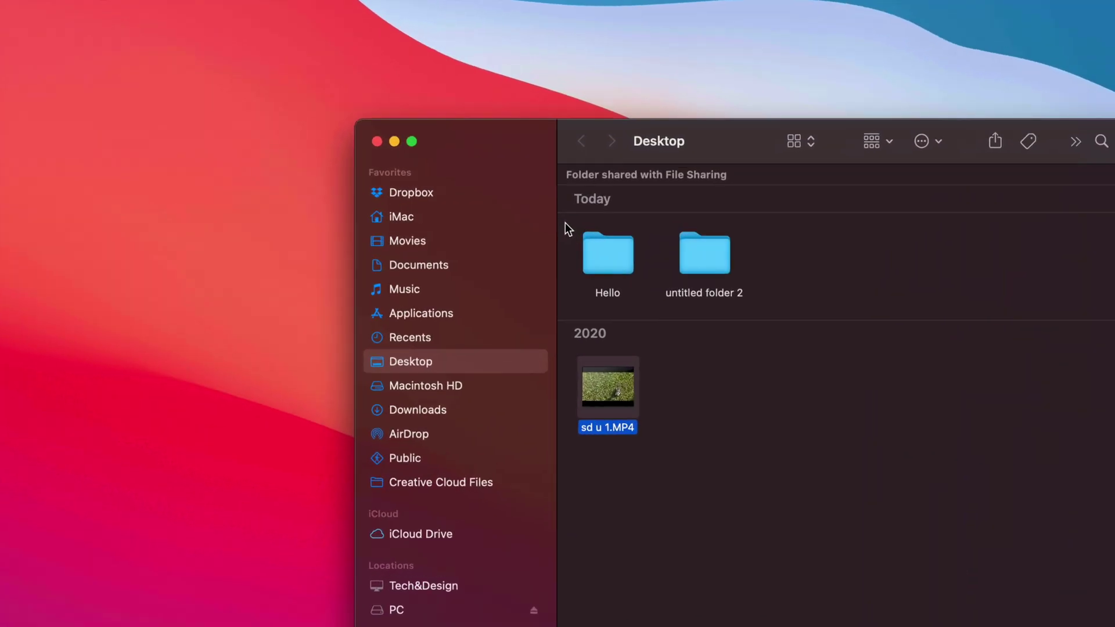
{"action": "mouse_move", "coordinate": [585, 305]}
{"action": "left_click", "coordinate": [606, 385]}
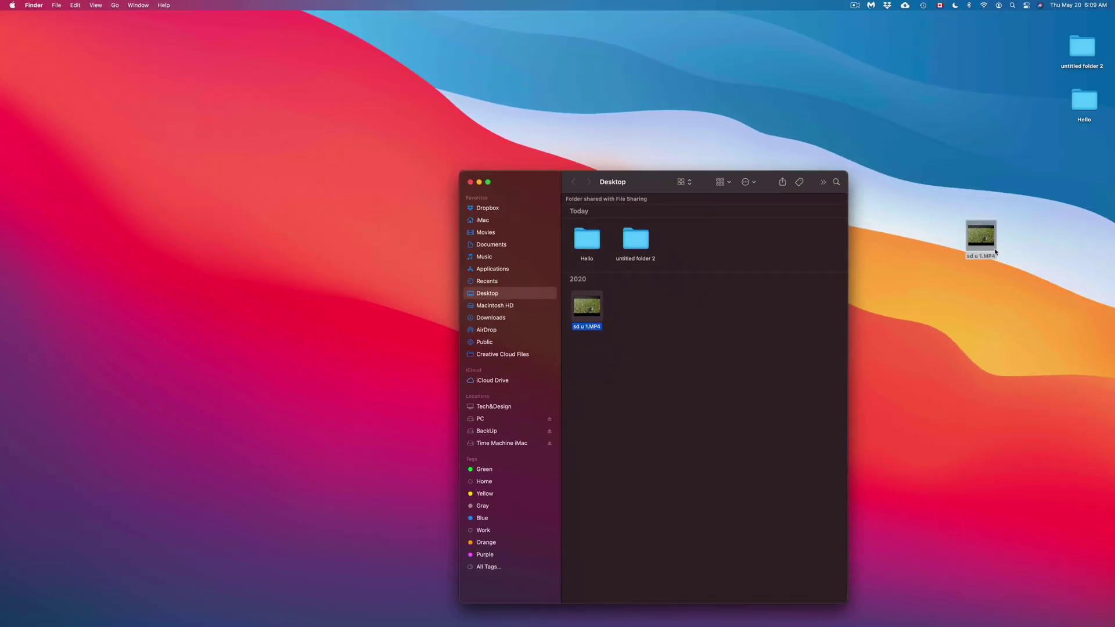
{"action": "left_click_drag", "start_coordinate": [995, 252], "coordinate": [990, 170]}
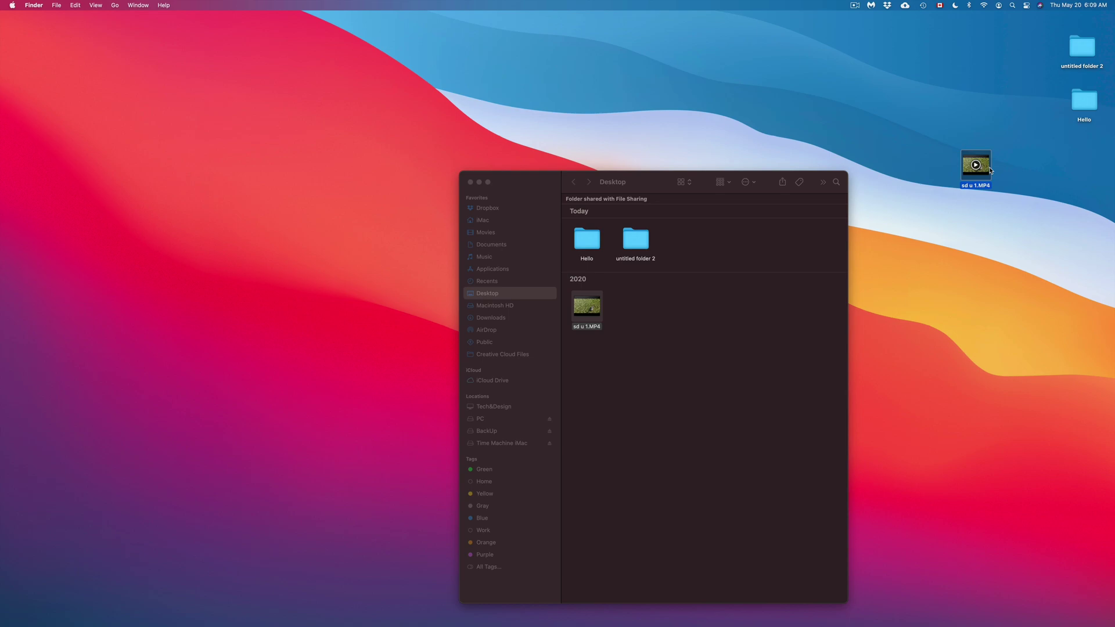
{"action": "left_click_drag", "start_coordinate": [990, 170], "coordinate": [986, 224]}
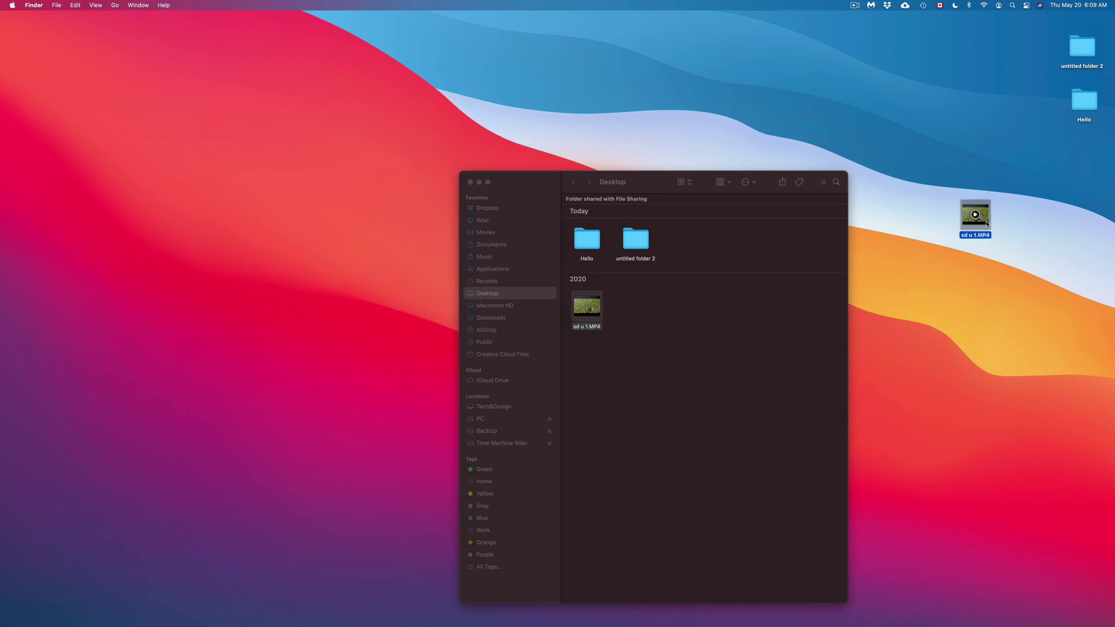
Move the Desktop Finder window aside and place the BackUp drive beside the PC drive on the desktop
{"action": "left_click_drag", "start_coordinate": [654, 173], "coordinate": [623, 156]}
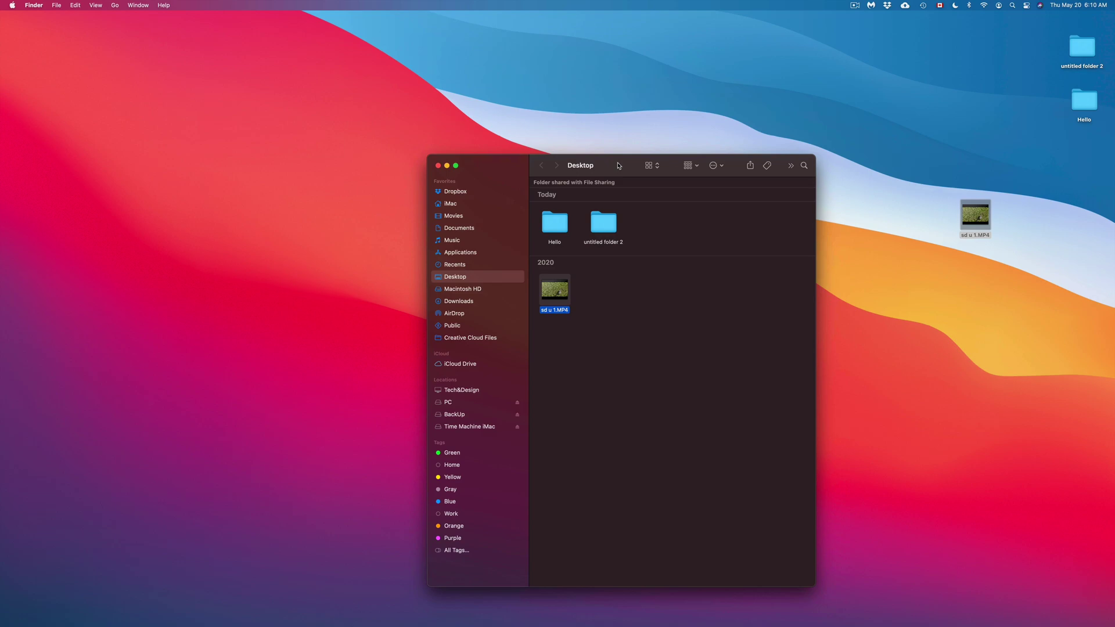
{"action": "left_click_drag", "start_coordinate": [618, 166], "coordinate": [876, 110]}
{"action": "left_click_drag", "start_coordinate": [509, 218], "coordinate": [475, 163]}
{"action": "left_click", "coordinate": [585, 154]}
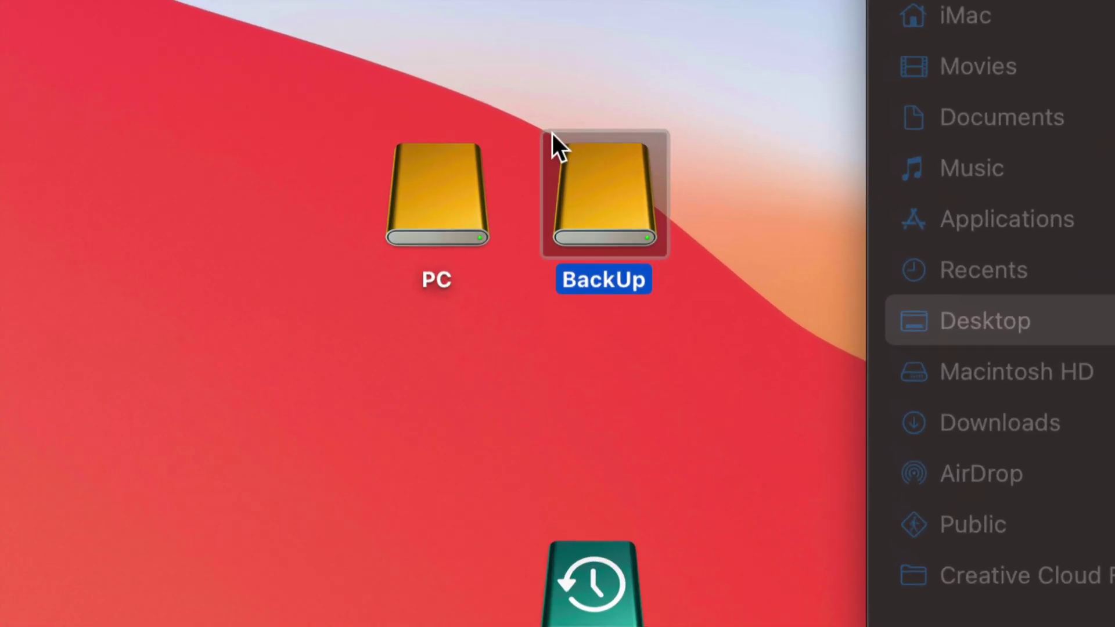
{"action": "left_click_drag", "start_coordinate": [630, 221], "coordinate": [676, 203]}
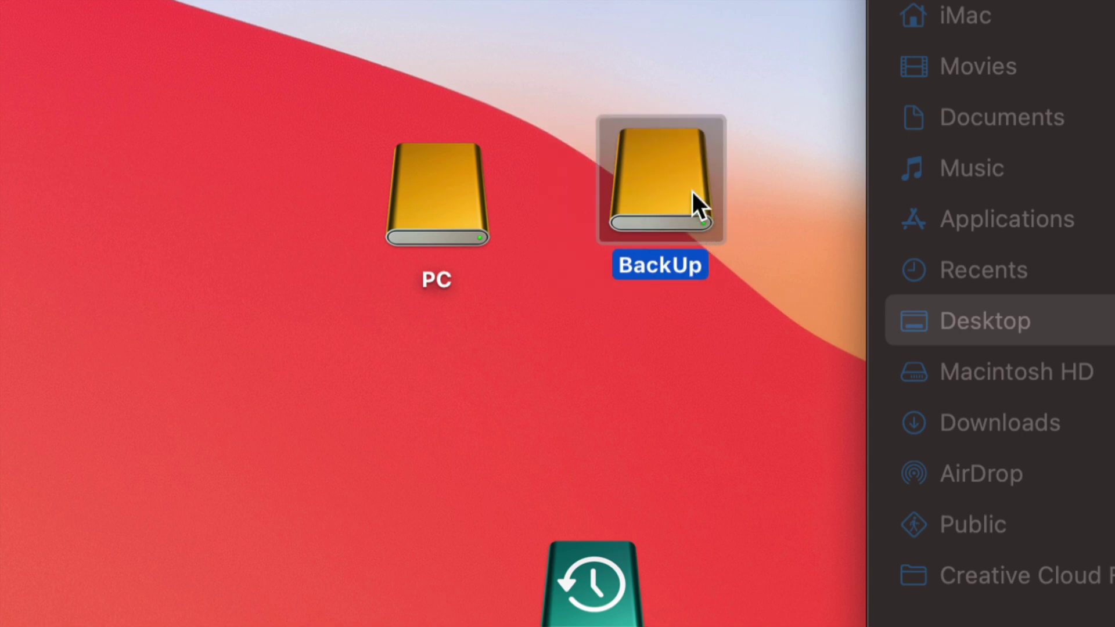
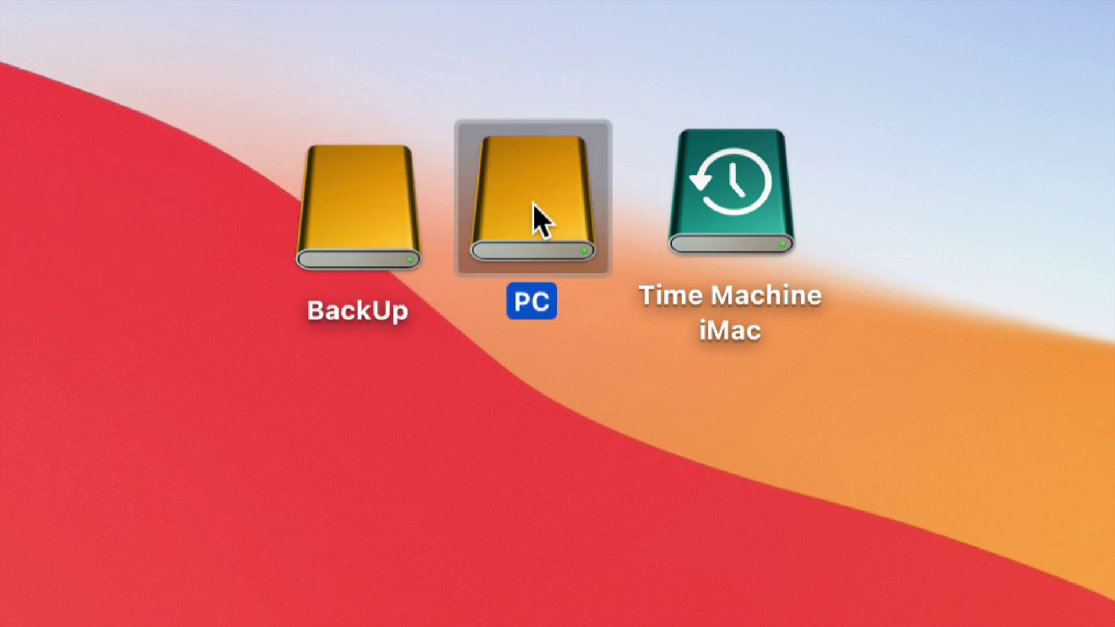
Try the PC drive as a copy target for the Hello folder, and leave the folder just below the drives
{"action": "left_click", "coordinate": [579, 377]}
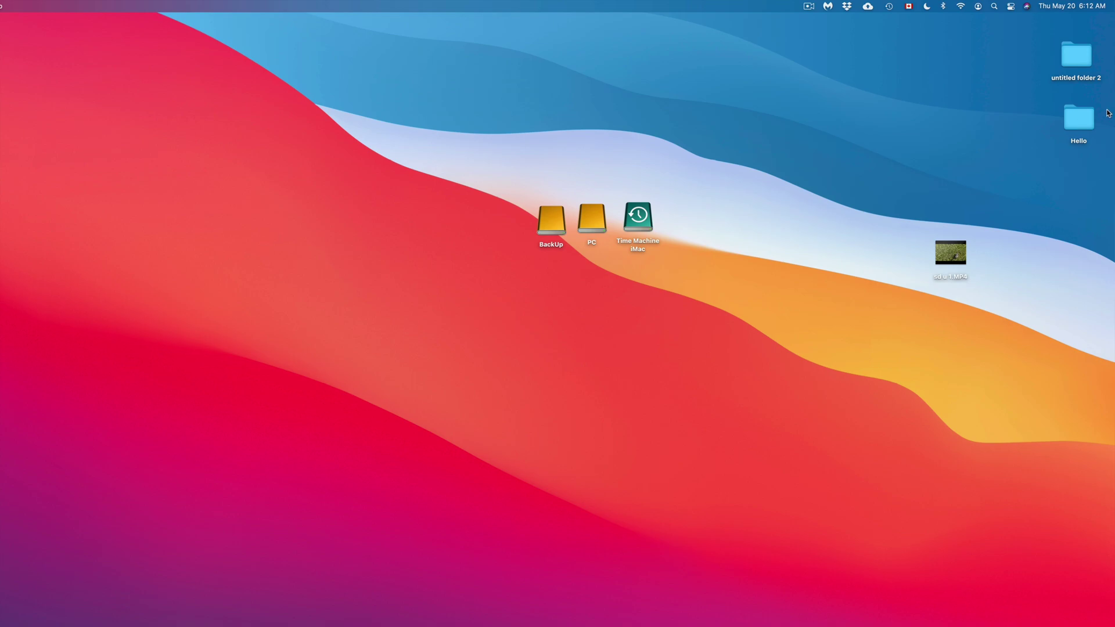
{"action": "left_click", "coordinate": [1091, 117]}
{"action": "left_click_drag", "start_coordinate": [951, 139], "coordinate": [591, 198]}
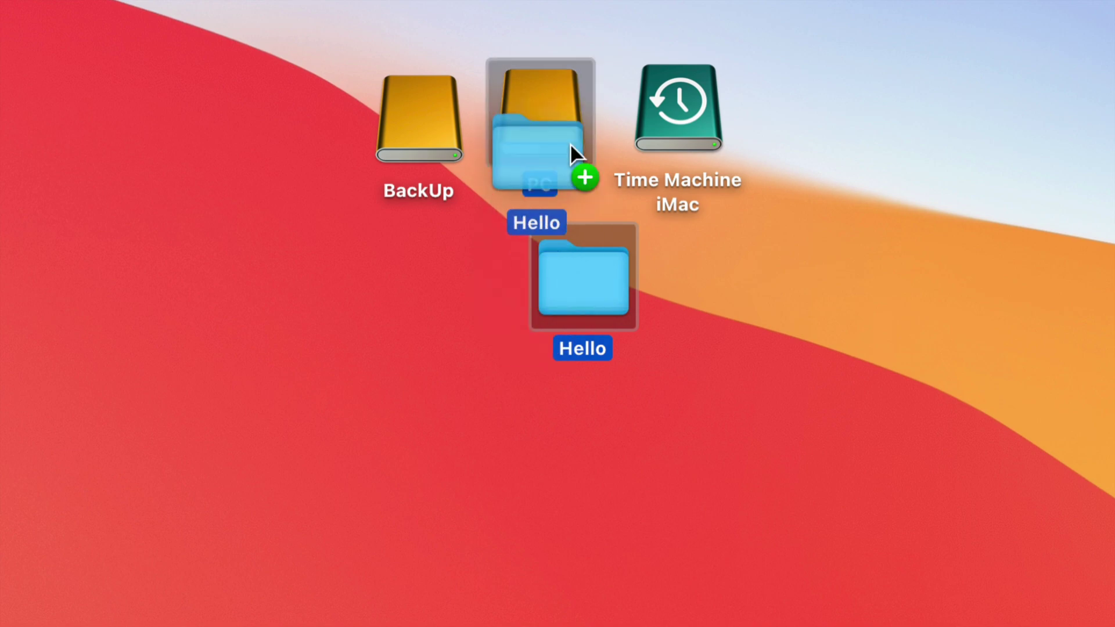
{"action": "left_click_drag", "start_coordinate": [570, 143], "coordinate": [598, 262]}
{"action": "left_click", "coordinate": [548, 134]}
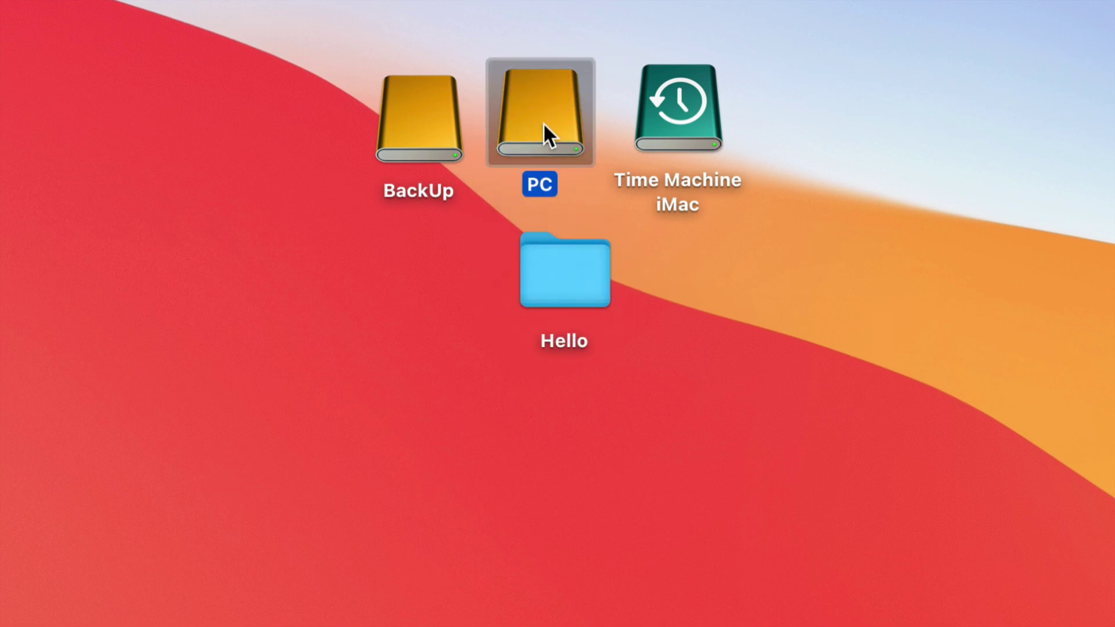
{"action": "left_click", "coordinate": [695, 123]}
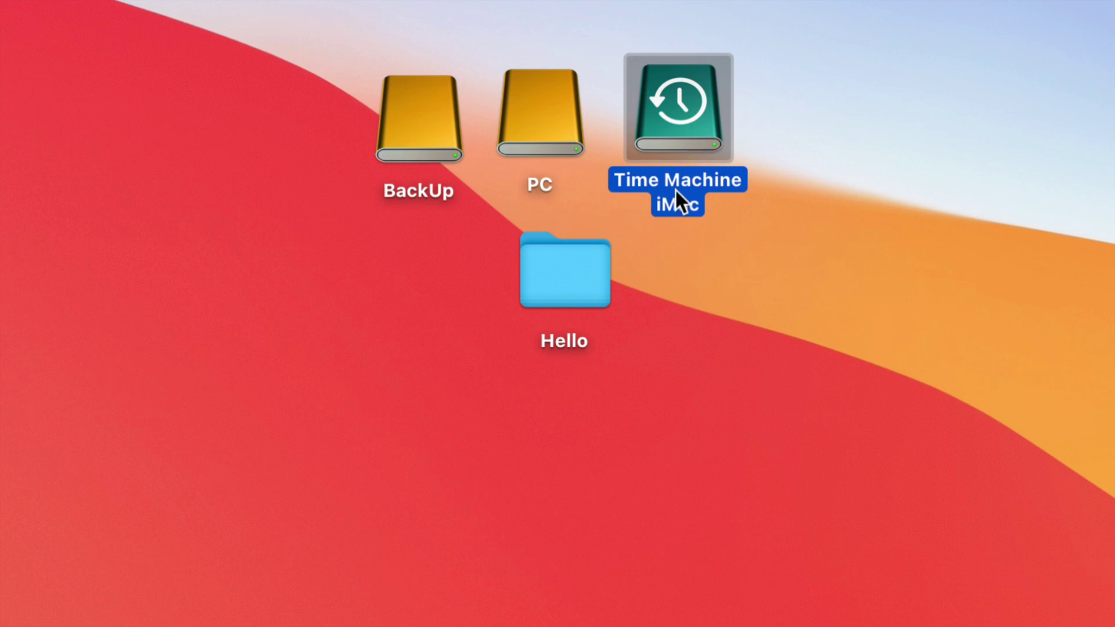
Move the Hello folder into line beside the Time Machine iMac drive on the desktop
{"action": "left_click_drag", "start_coordinate": [557, 271], "coordinate": [764, 332]}
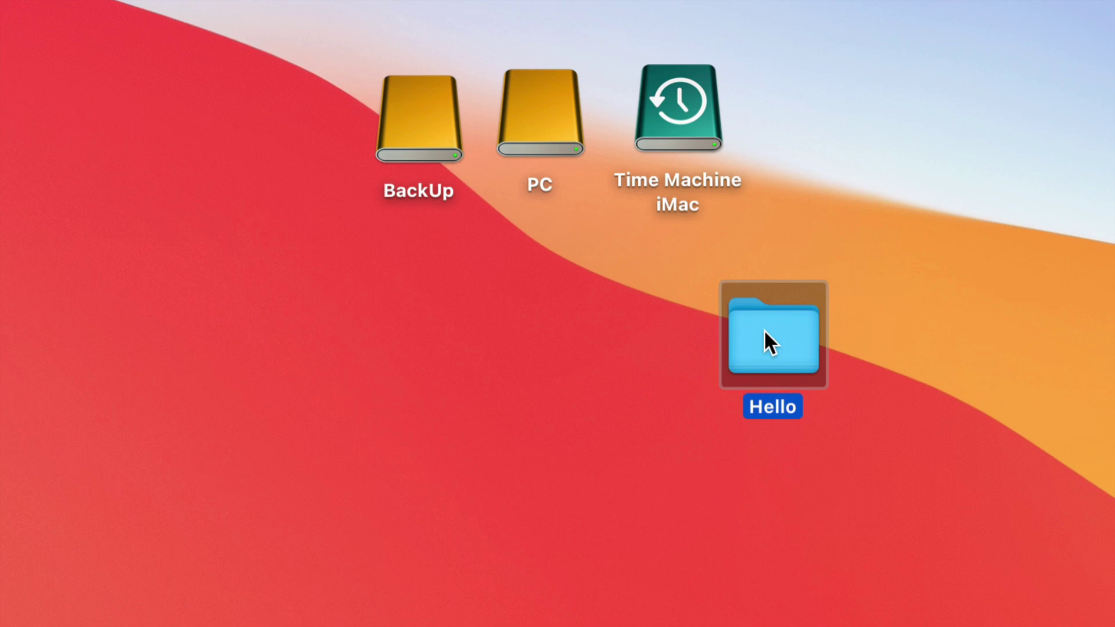
{"action": "left_click_drag", "start_coordinate": [755, 329], "coordinate": [908, 124]}
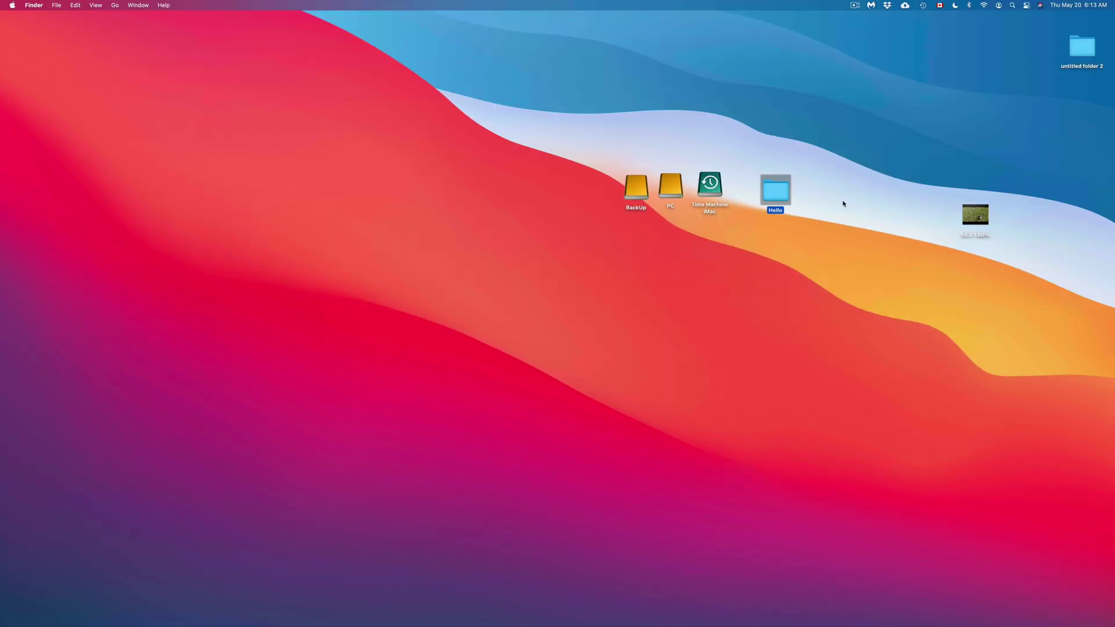
{"action": "left_click_drag", "start_coordinate": [968, 226], "coordinate": [804, 203]}
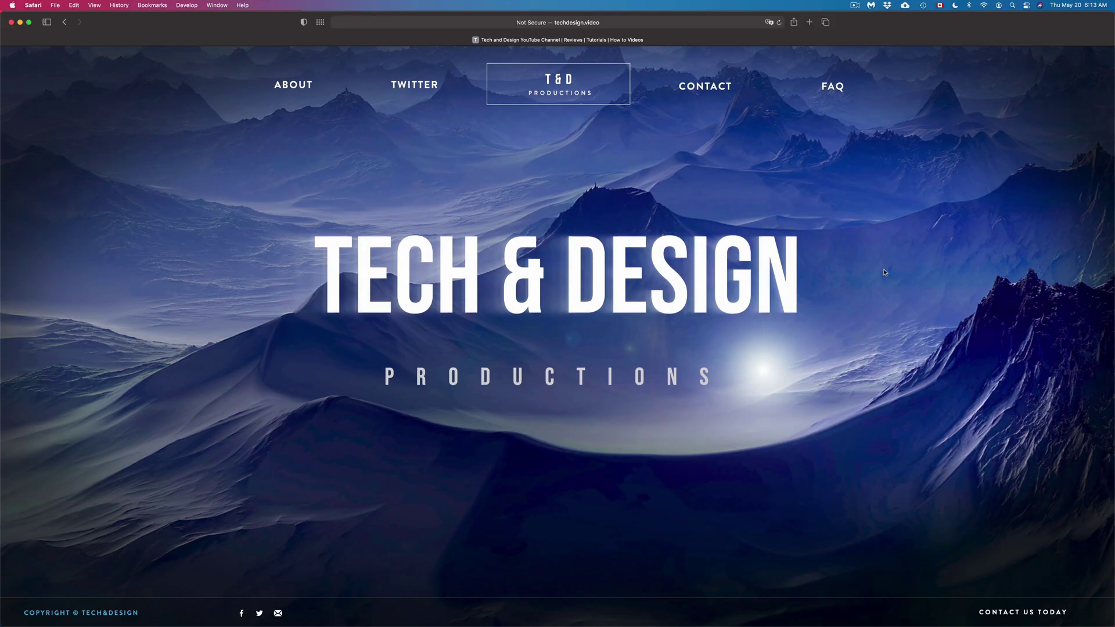